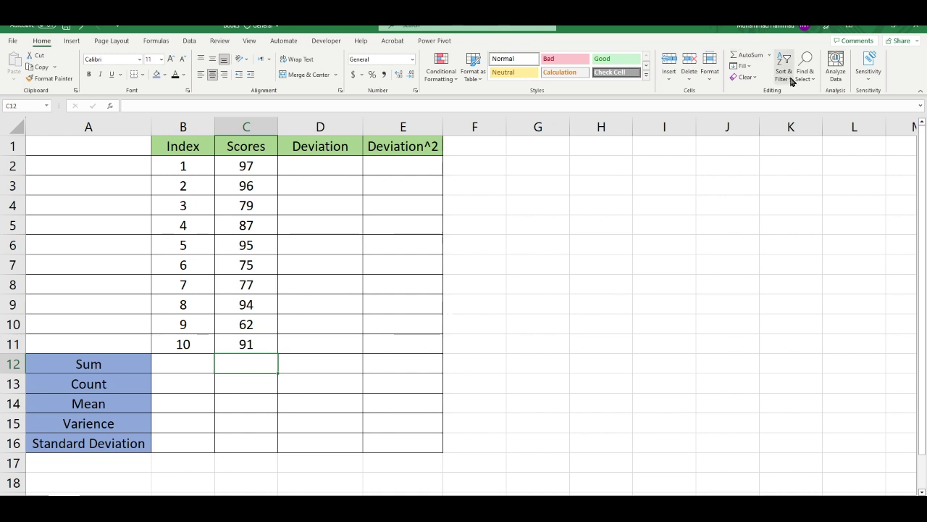
Total the scores C2:C11 in cell C12 with AutoSum, and clear the cell.
click(746, 55)
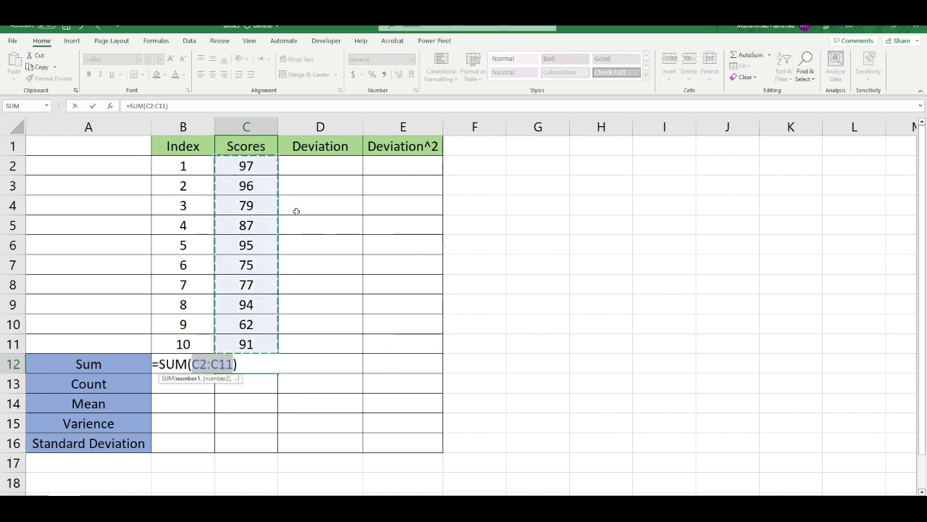
key(Return)
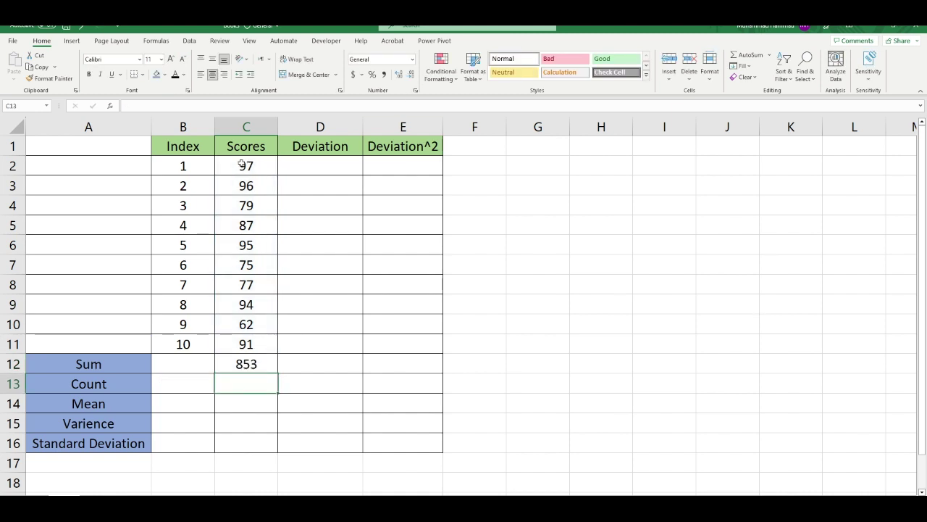
click(262, 364)
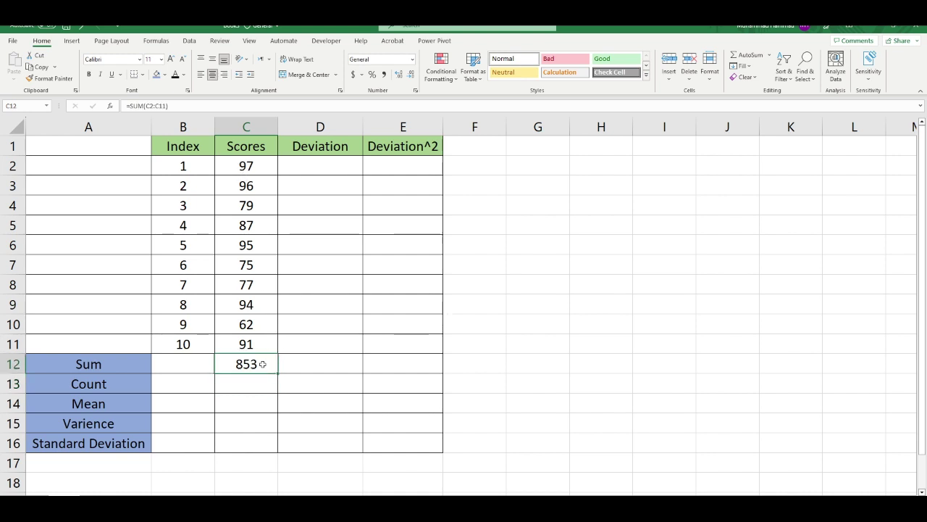
key(Delete)
Enter =SUM(C2:C11) in cell C12 to total the scores.
text(=s)
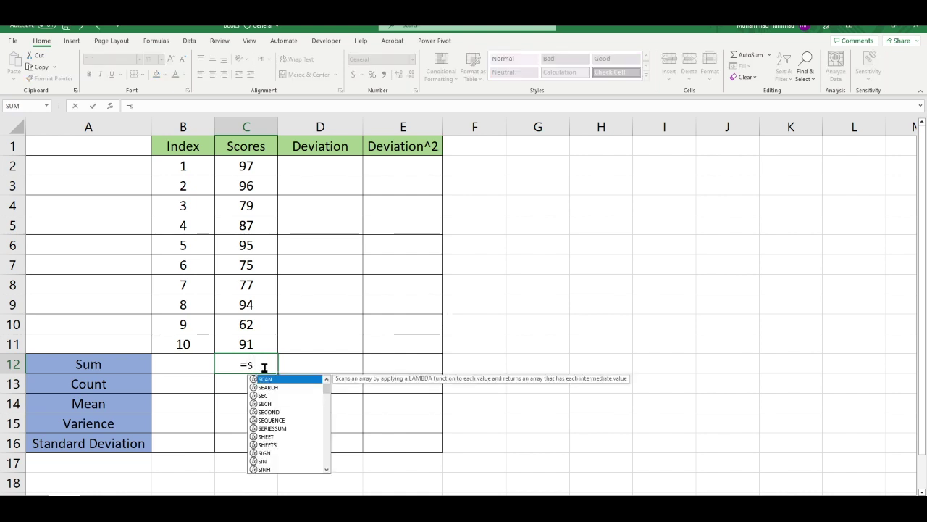
text(um)
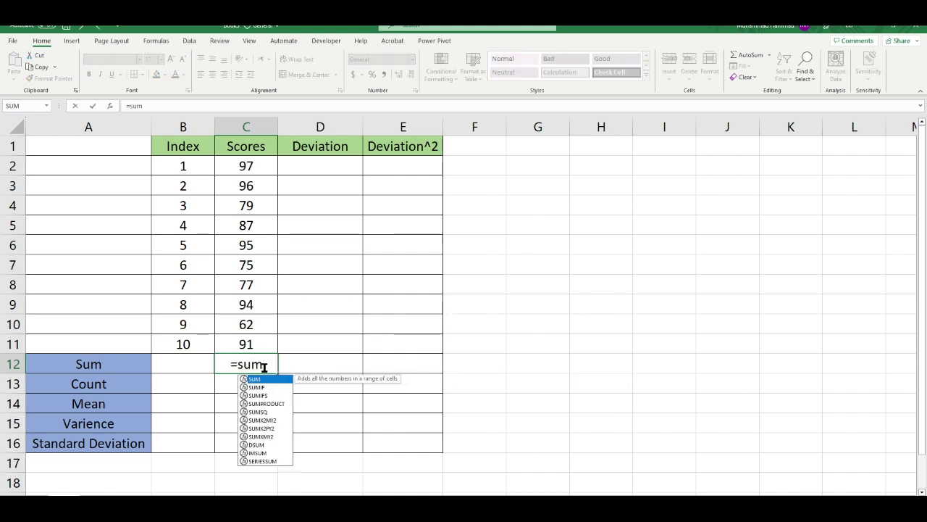
key(Tab)
drag(239, 164, 241, 342)
text())
key(Return)
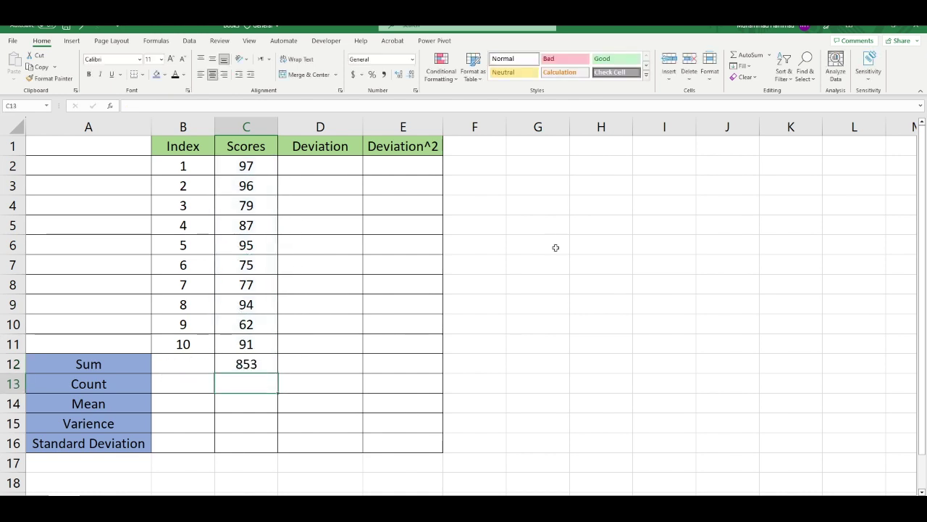
click(261, 366)
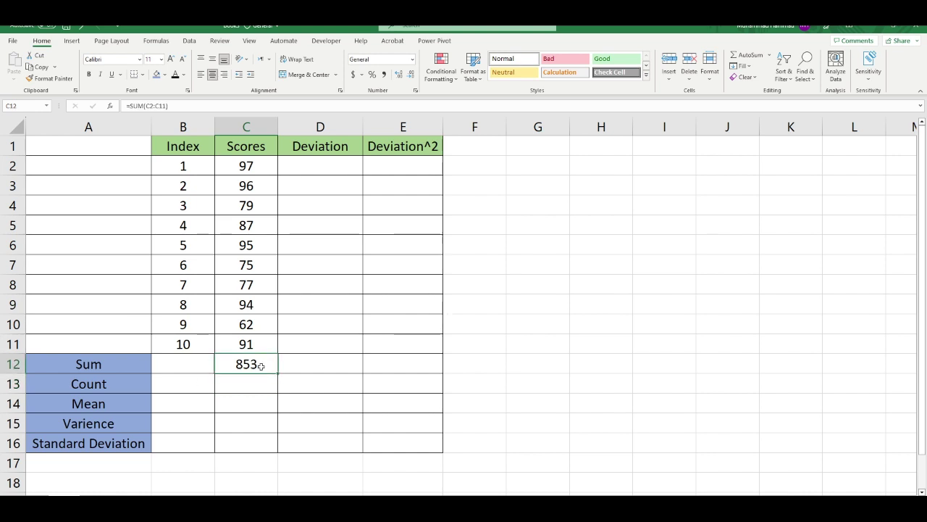
Enter =COUNT(C2:C11) in cell C13 to count the scores.
double_click(251, 386)
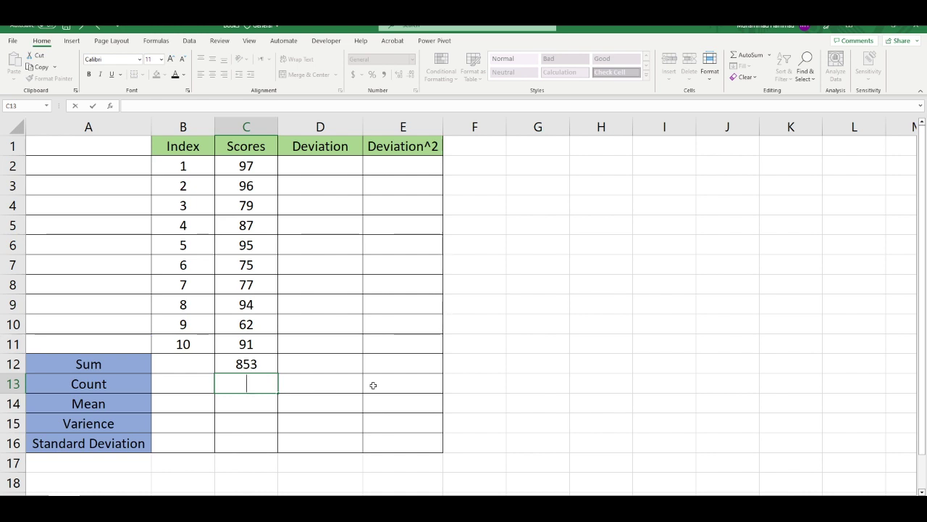
text(=count)
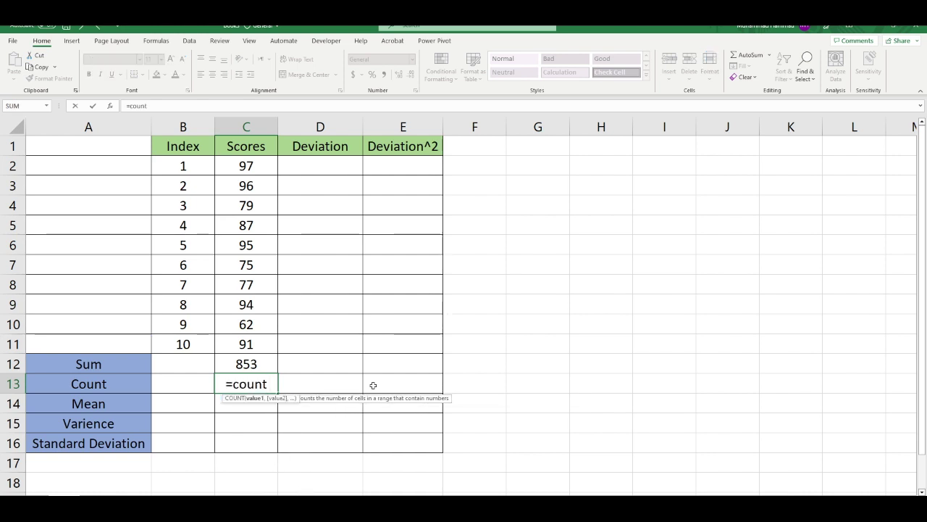
key(Tab)
drag(262, 162, 265, 339)
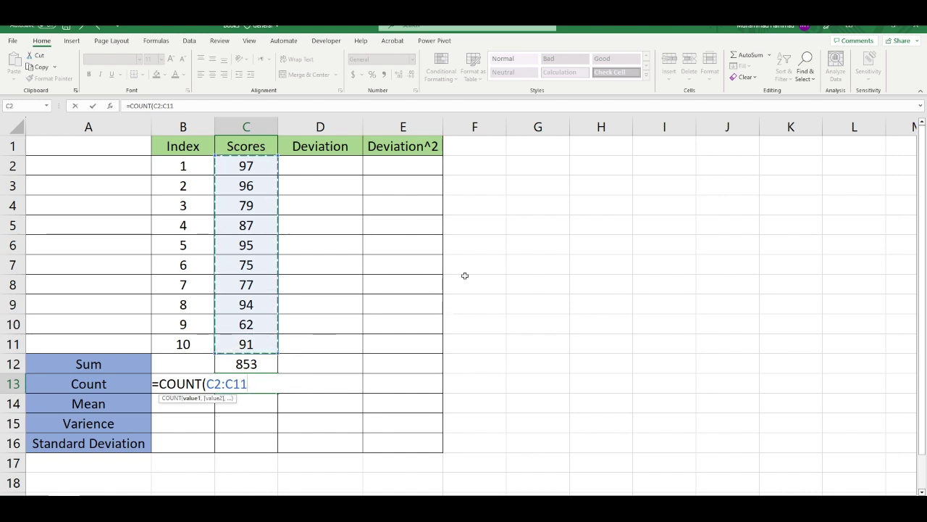
key(Return)
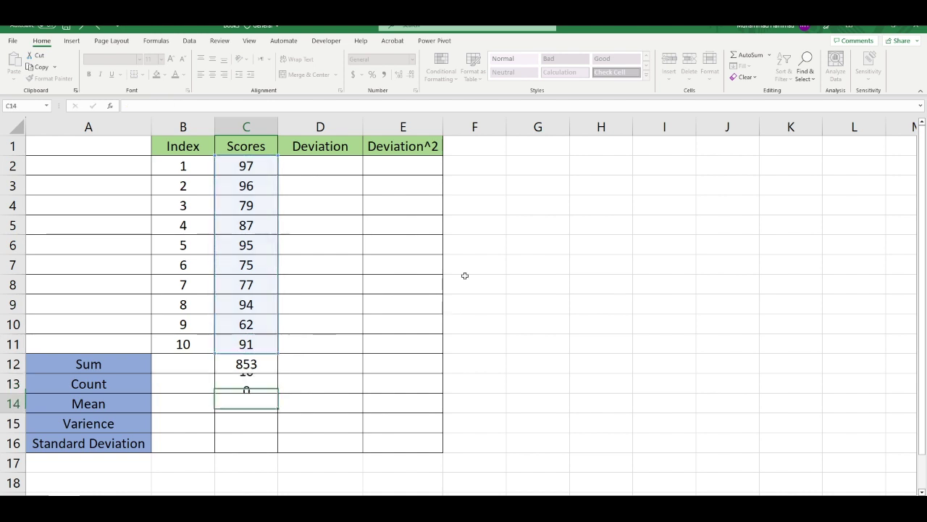
click(257, 384)
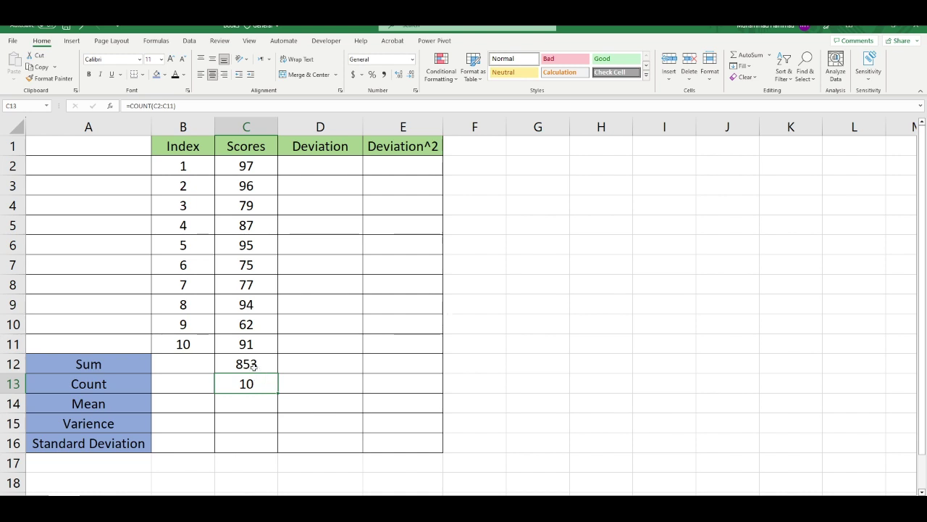
Calculate the mean in cell C14 by dividing the sum by the count with =C12/C13.
click(255, 400)
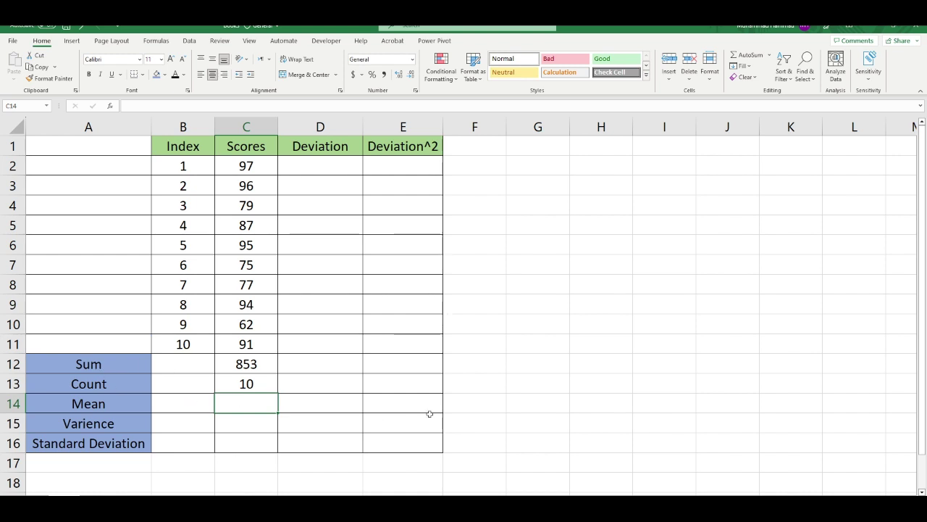
text(=)
click(235, 366)
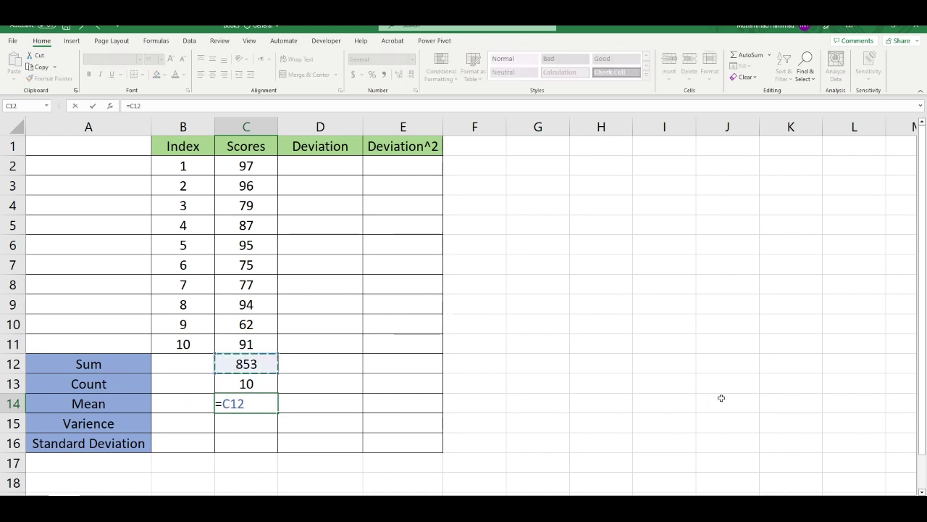
text(/)
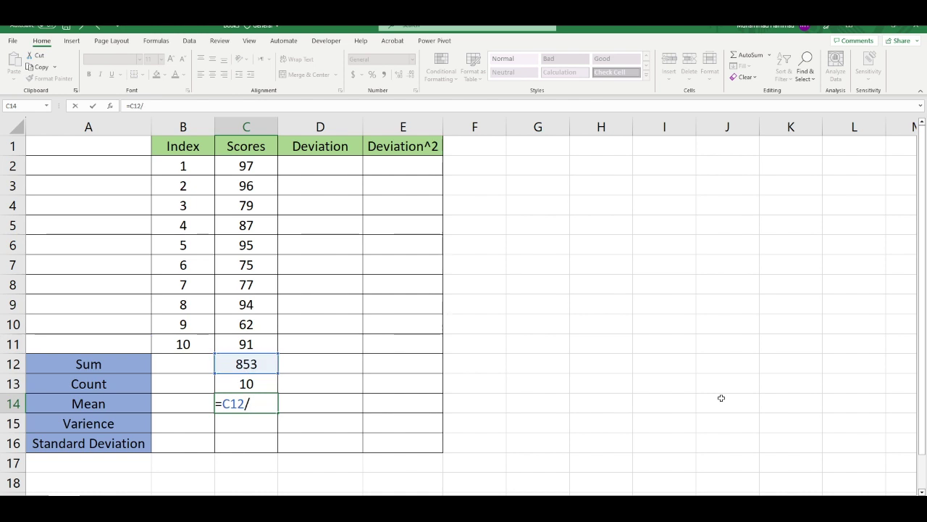
click(241, 389)
key(Return)
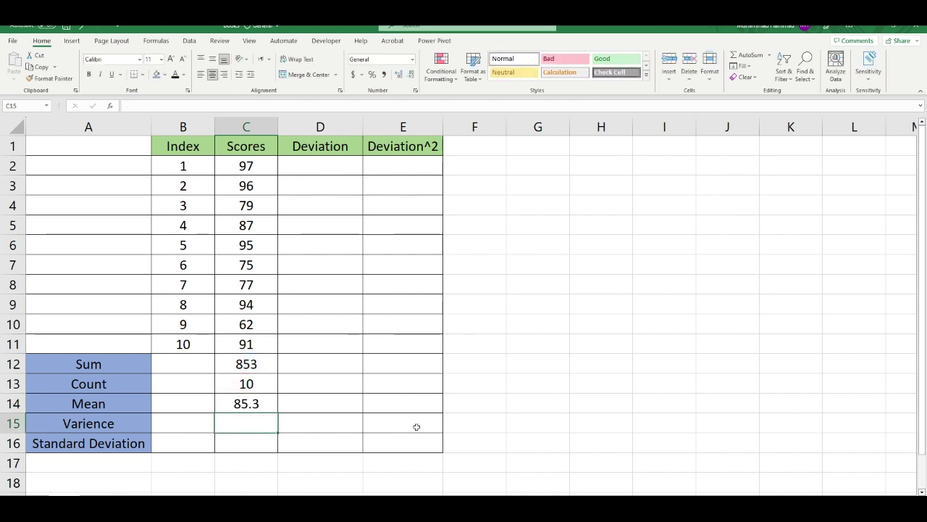
Replace the mean formula in cell C14 with =AVERAGE(C2:C11).
click(267, 407)
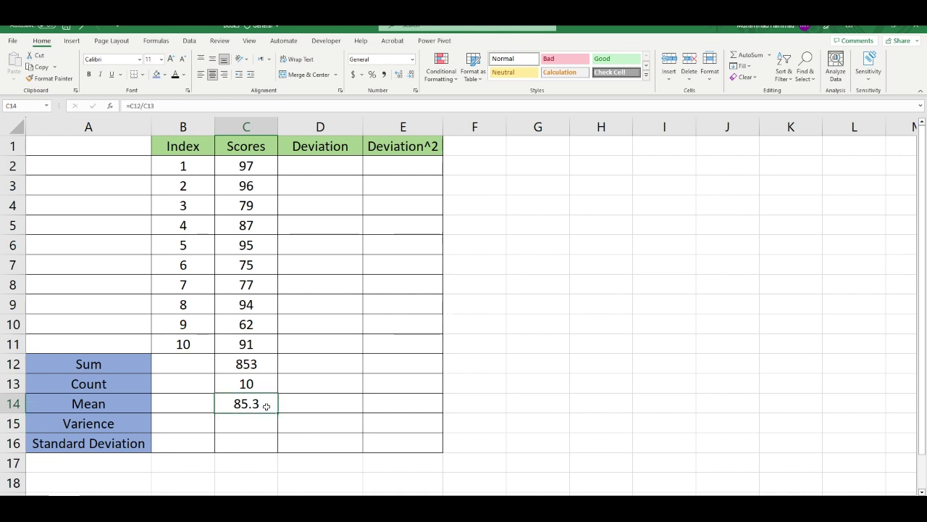
text(=)
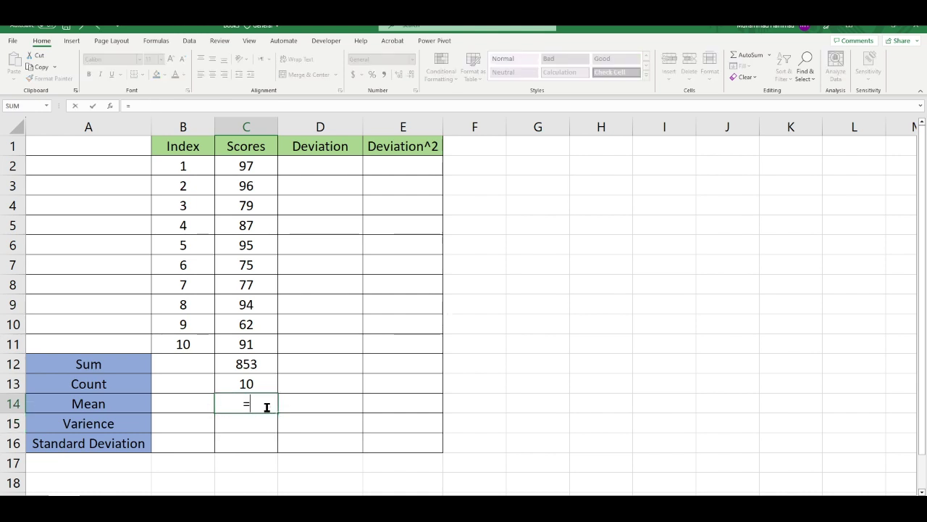
text(avera)
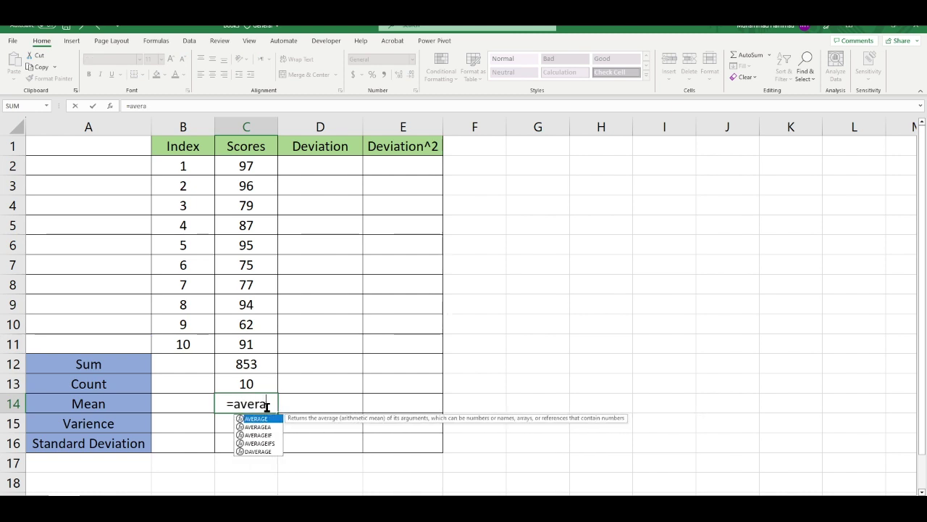
key(Tab)
drag(235, 160, 244, 339)
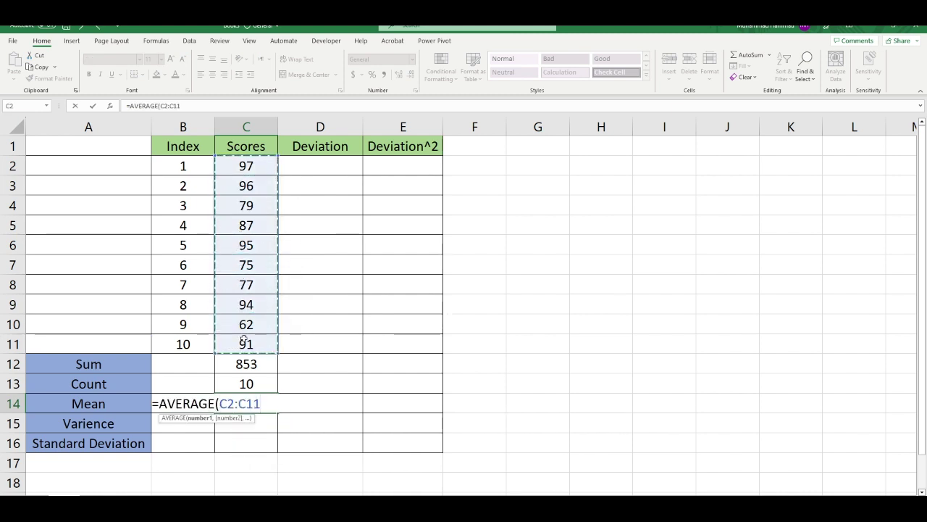
text())
key(Return)
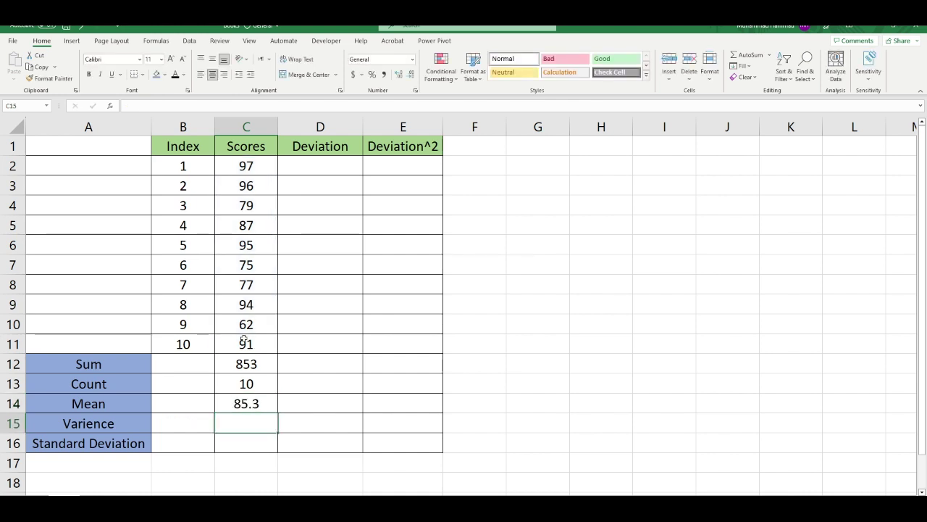
click(241, 410)
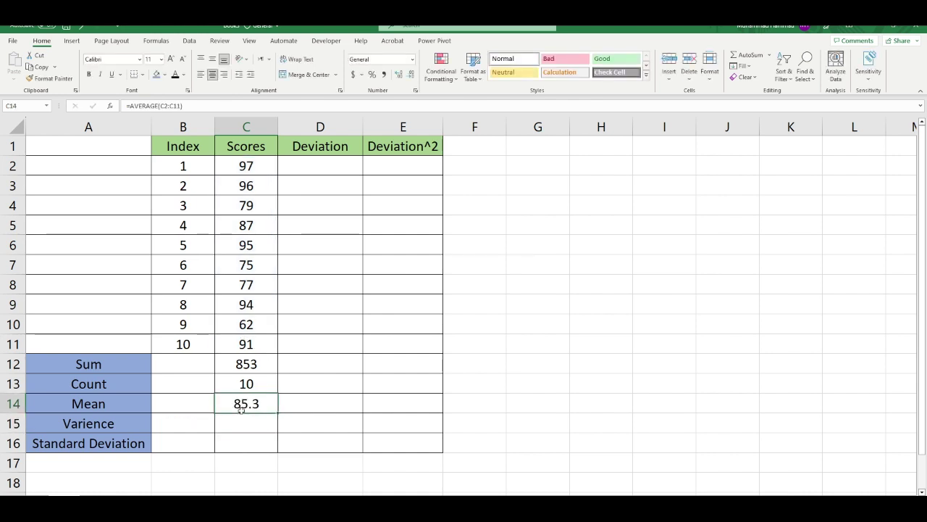
Calculate the first score's deviation in D2 with =C2-$C$14, and fill the formula down to D11.
click(331, 165)
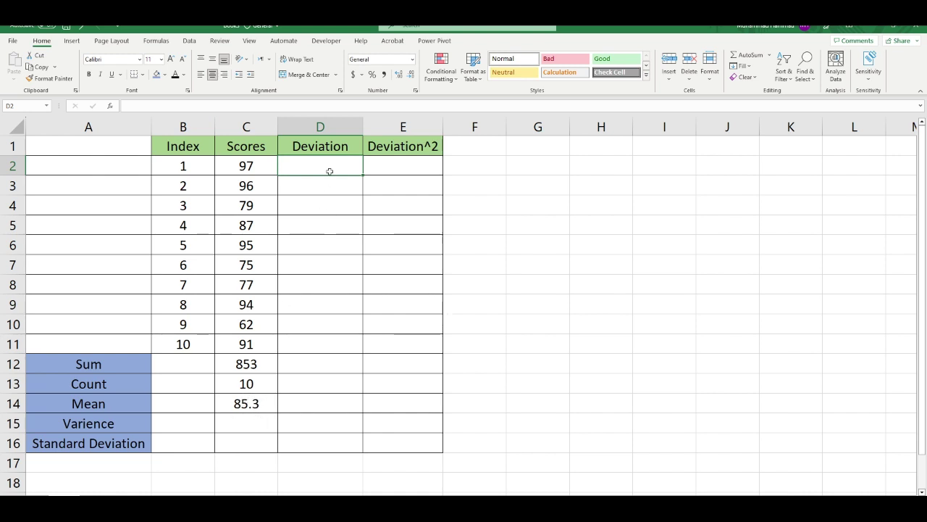
text(=)
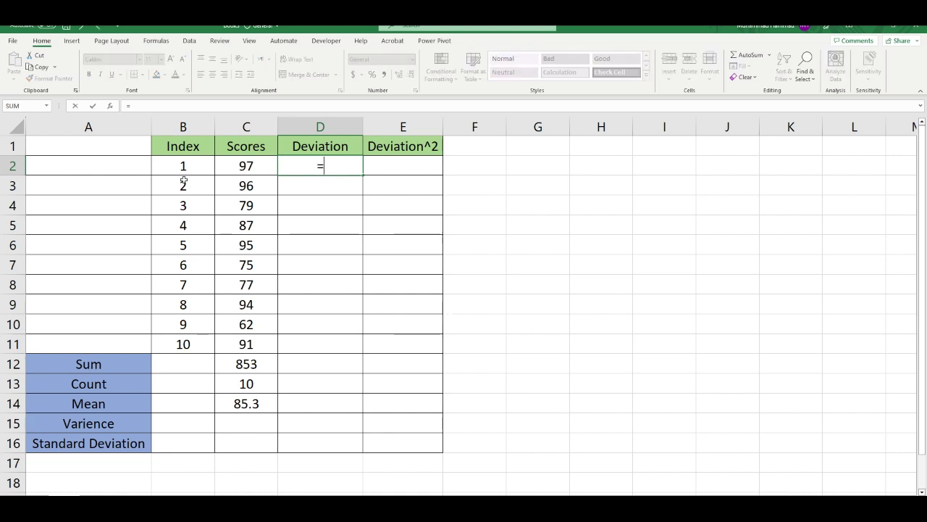
click(252, 169)
text(-)
click(259, 402)
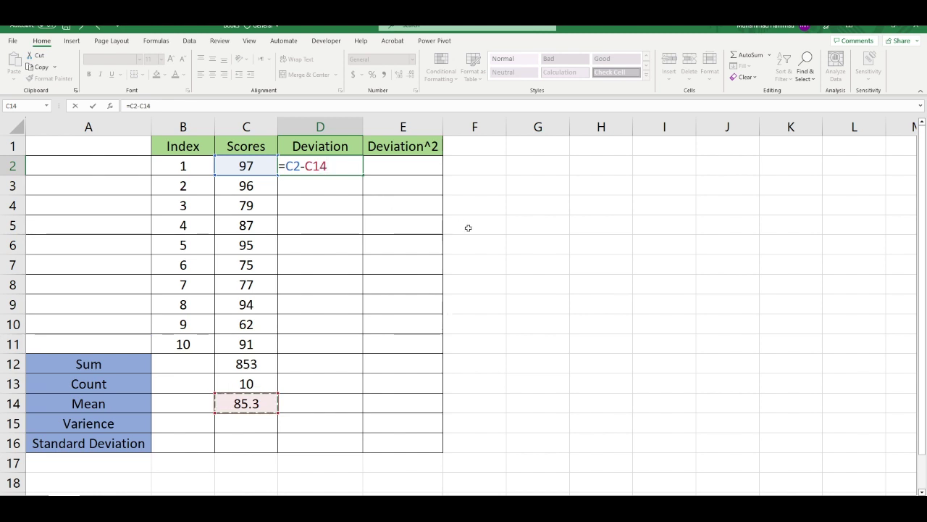
key(F4)
key(Return)
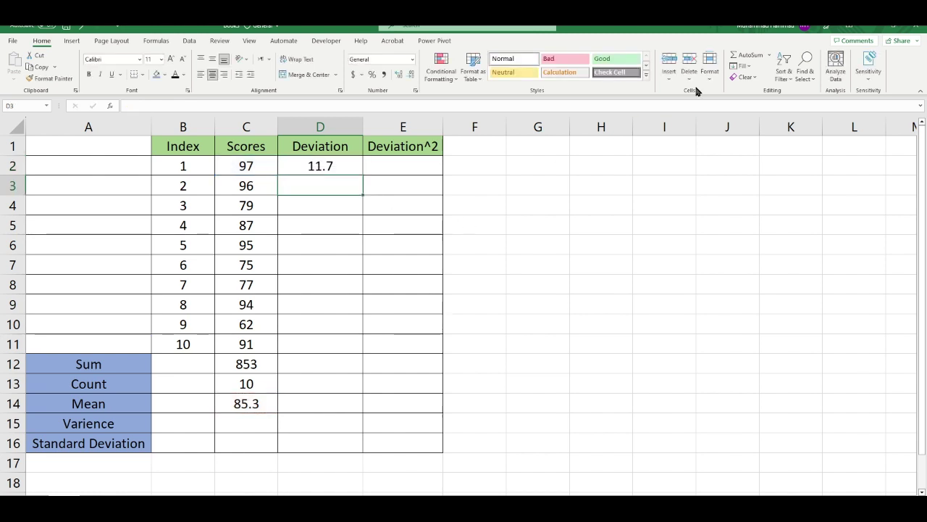
click(322, 171)
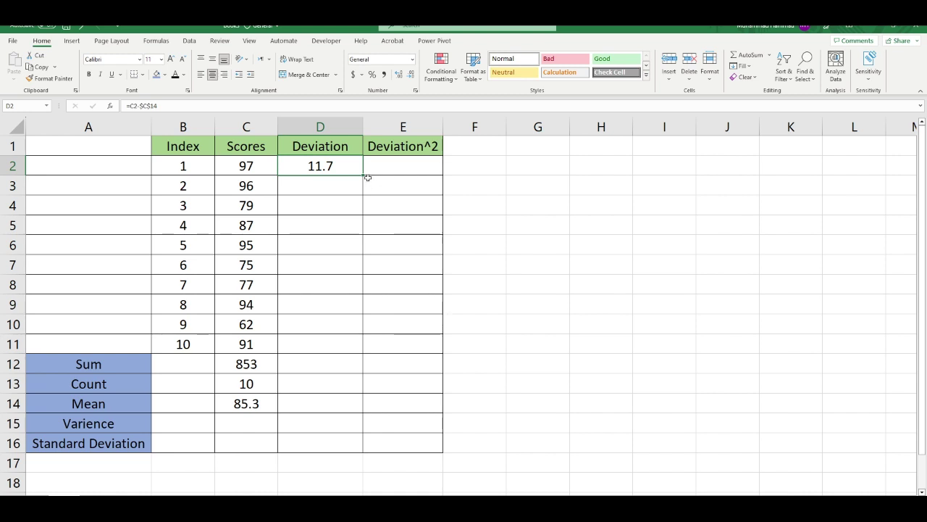
drag(363, 176, 348, 346)
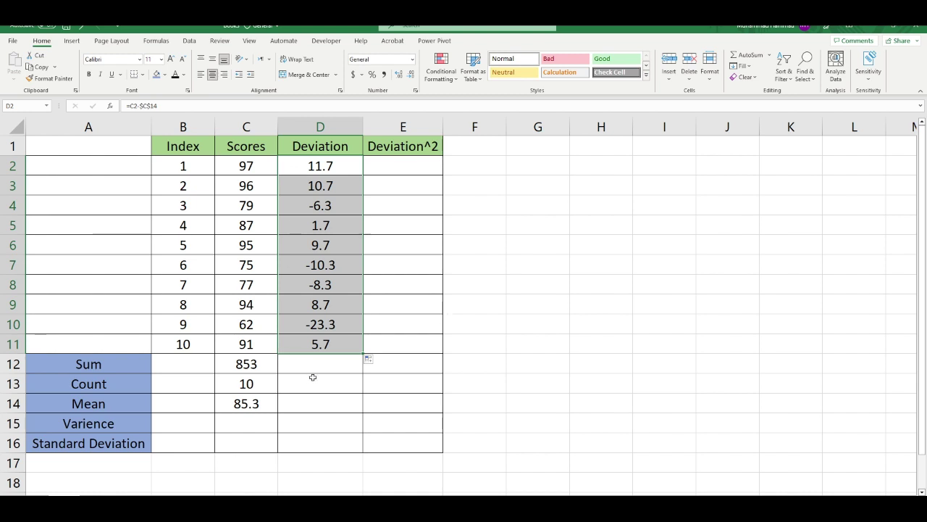
Fill the Sum and Count formulas from C12 and C13 across to D12 and D13 in the Deviation column.
click(314, 367)
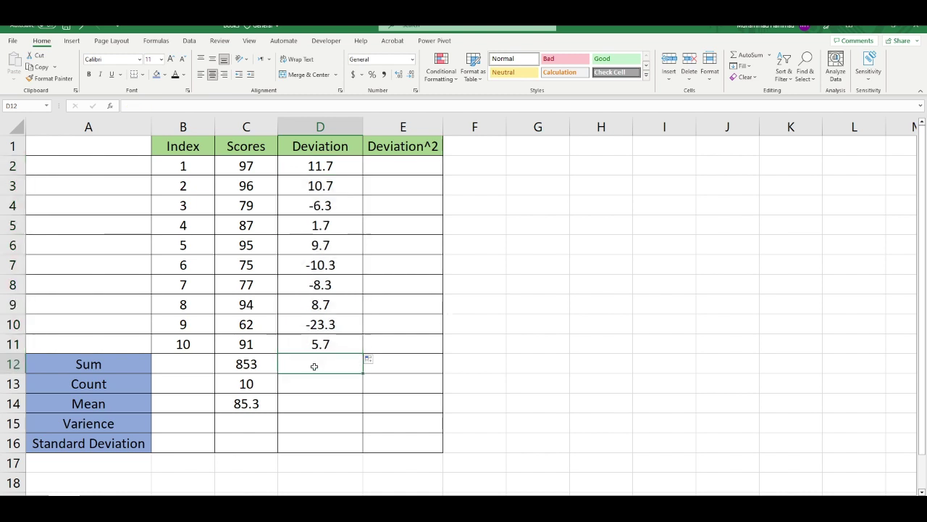
click(255, 360)
drag(277, 373, 345, 374)
click(253, 386)
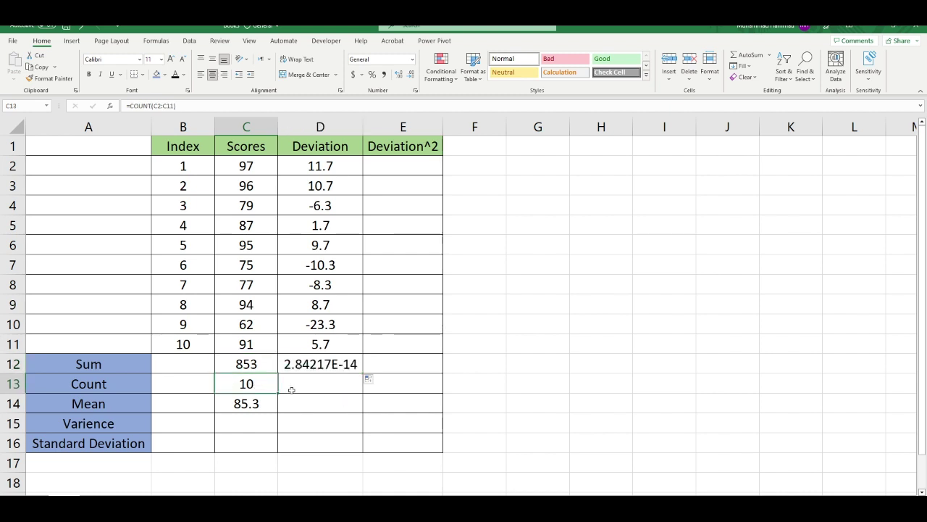
drag(278, 392, 351, 388)
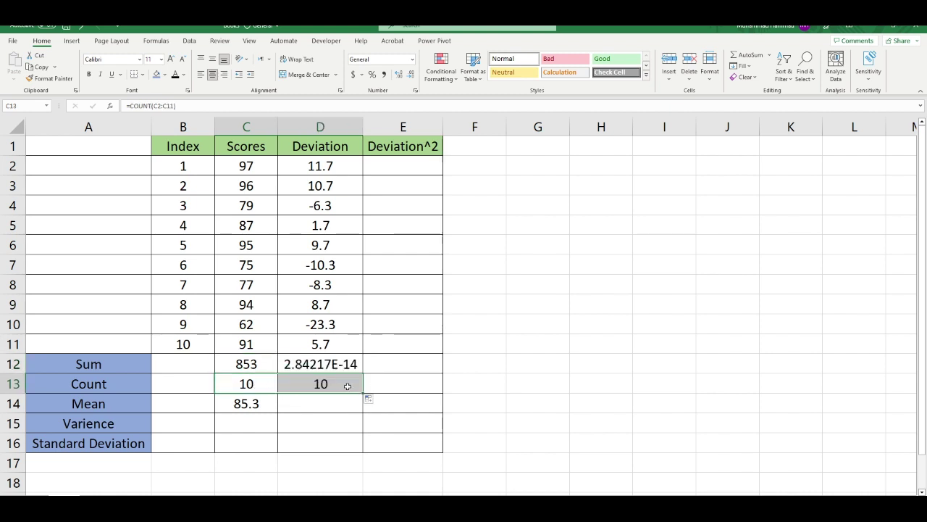
Square the first deviation in cell E2 with =D2^2.
click(411, 170)
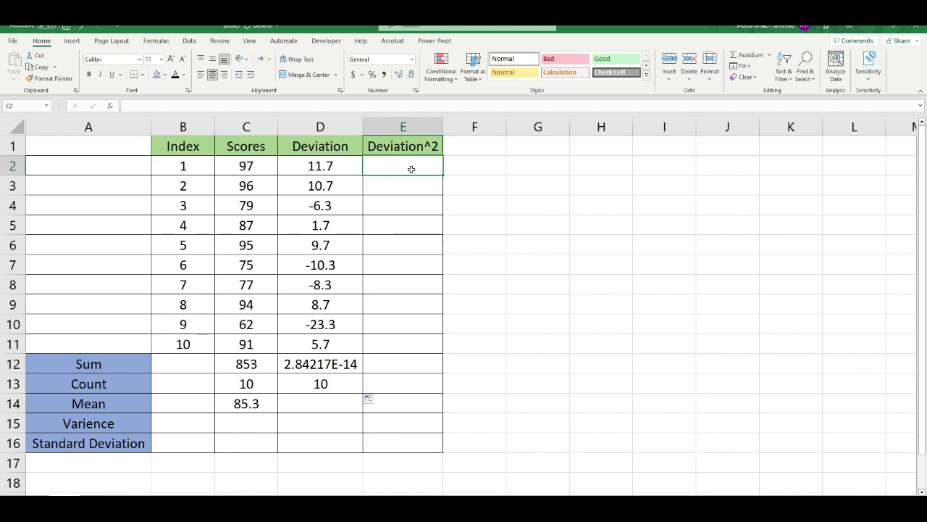
text(=)
click(353, 166)
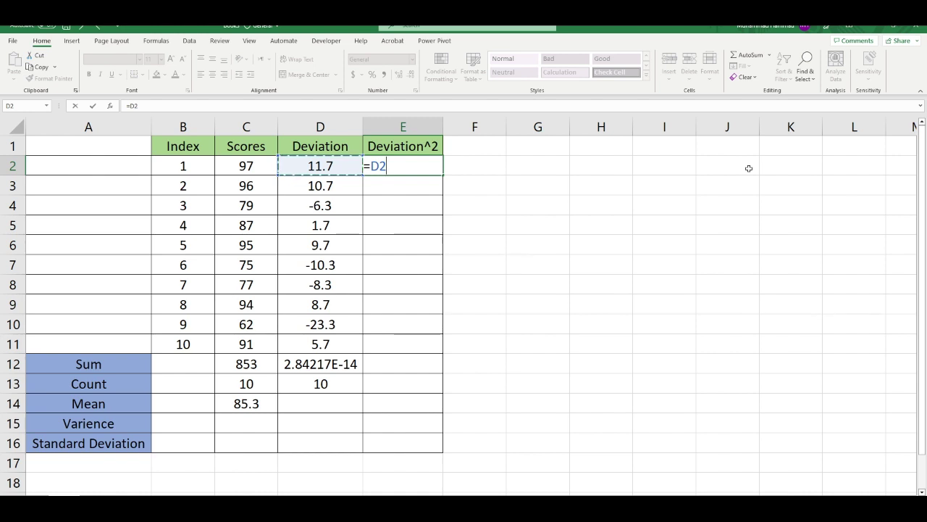
text(^)
key(BackSpace)
text(^2)
key(Return)
Replace the formula in cell E2 with =D2*2.
click(394, 165)
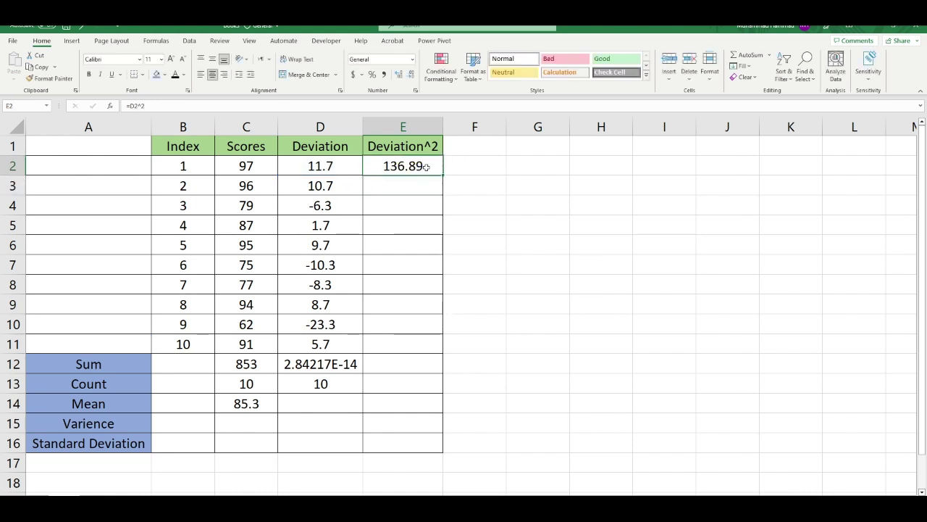
text(=)
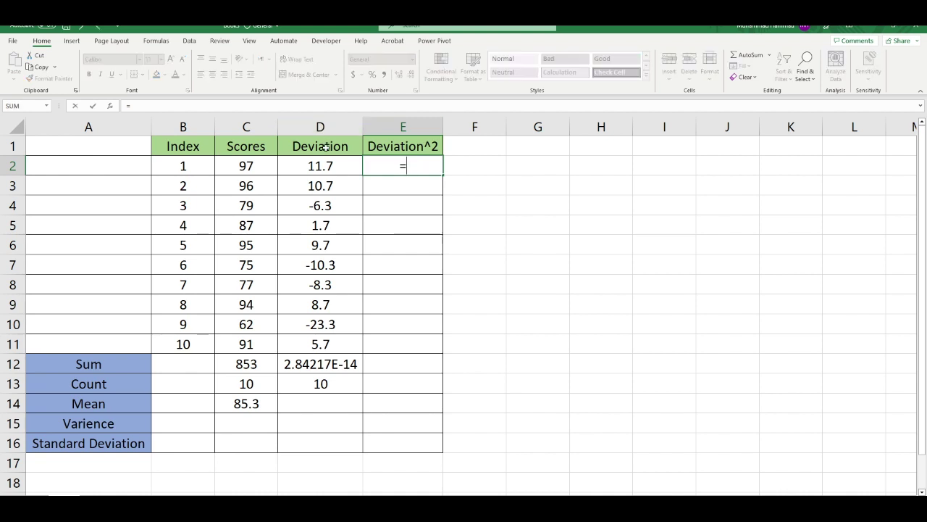
click(326, 170)
text(*)
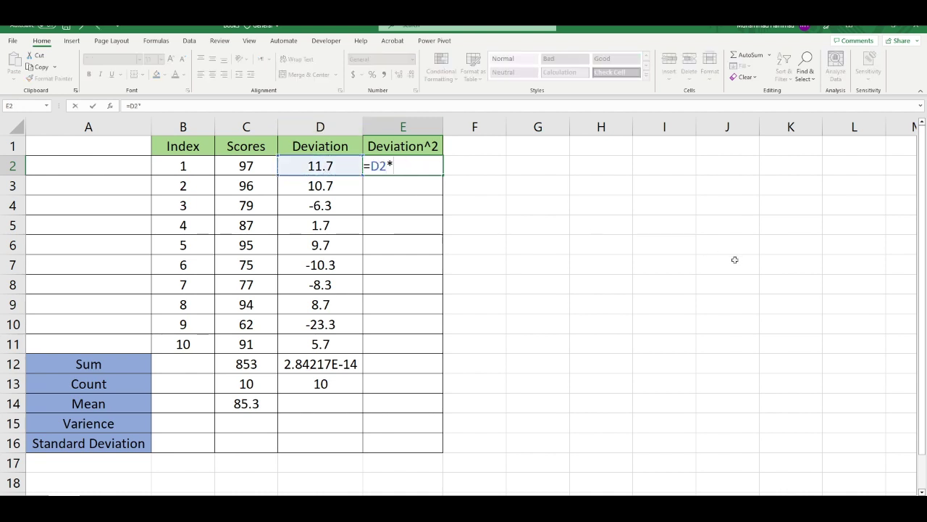
key(Return)
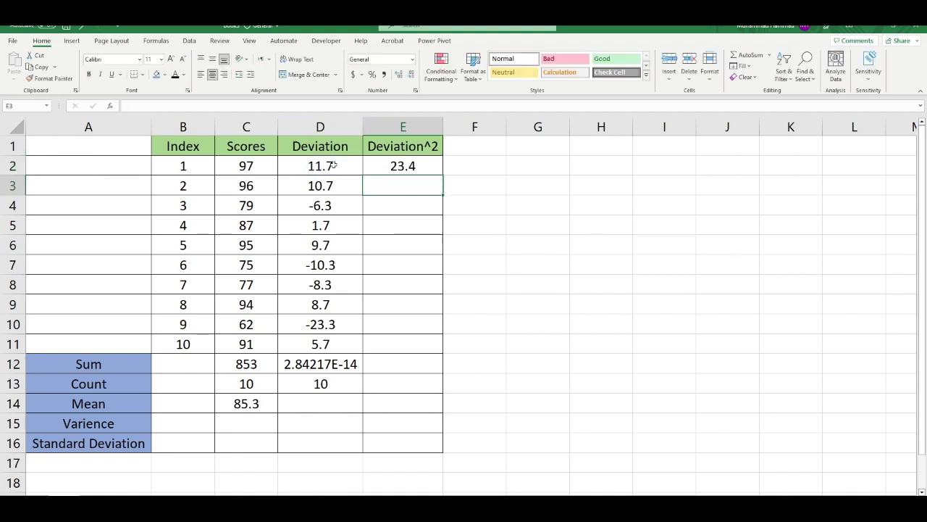
Change the formula in cell E2 to =D2^2 and fill it down to E11.
click(397, 168)
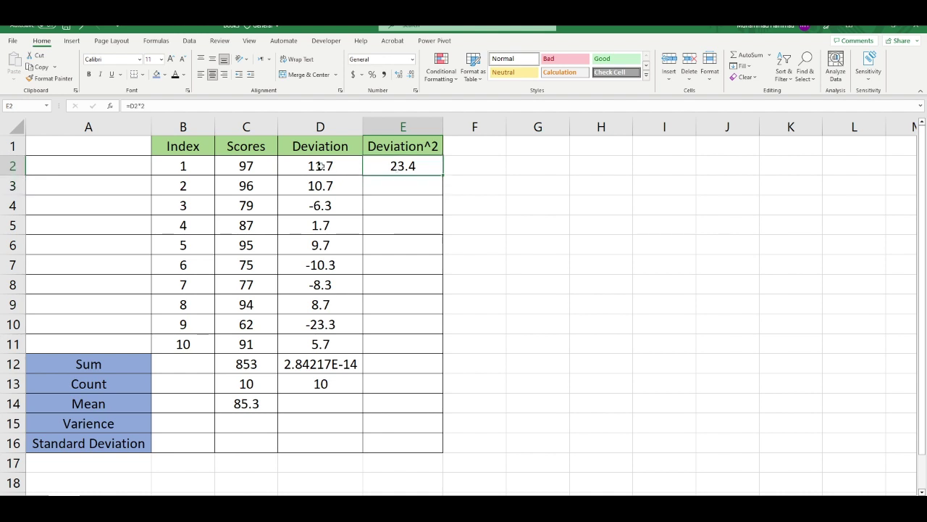
double_click(387, 166)
key(BackSpace)
key(BackSpace)
key(BackSpace)
key(BackSpace)
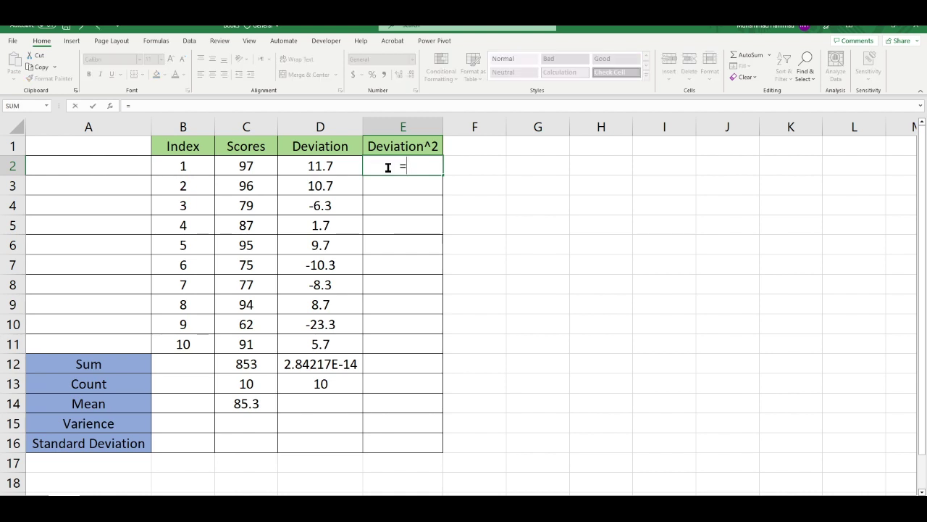
click(334, 164)
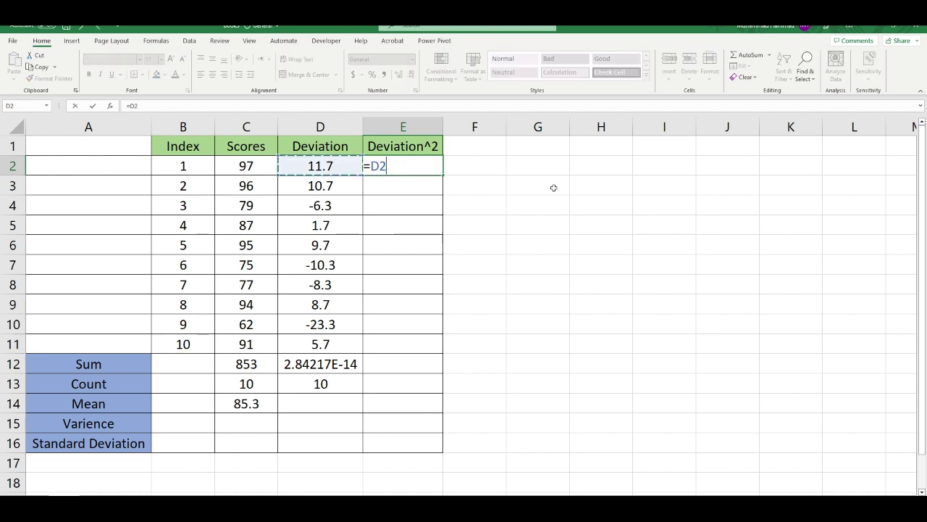
text(^2)
key(Return)
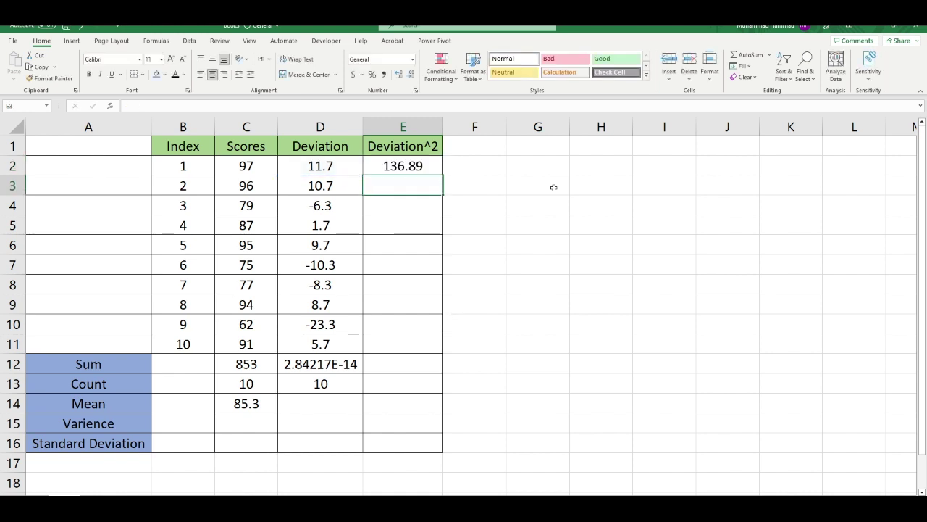
click(424, 170)
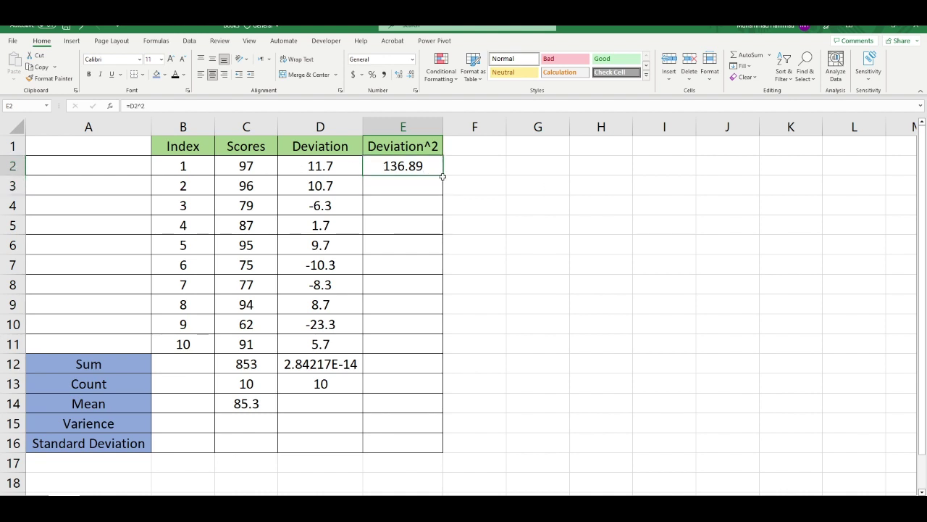
drag(444, 175, 432, 347)
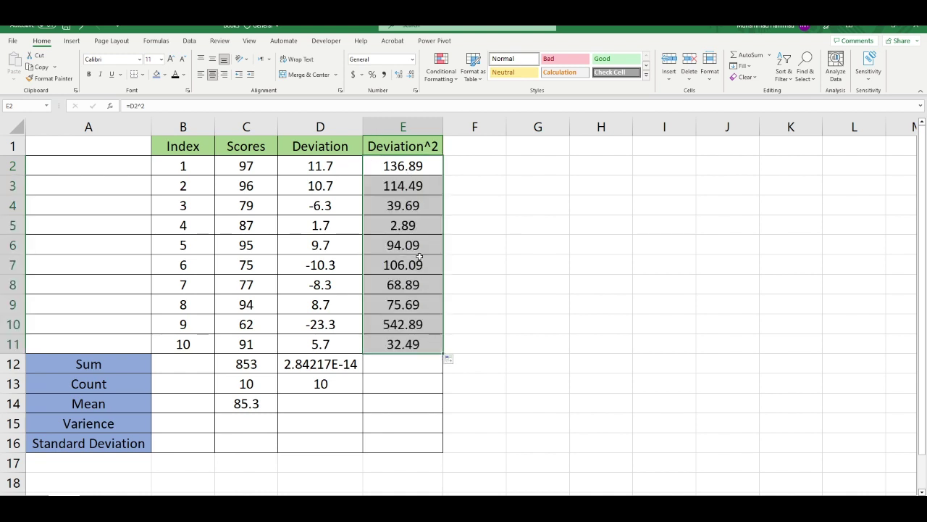
Fill the Sum and Count formulas from D12 and D13 across to E12 and E13 in the Deviation^2 column.
click(411, 364)
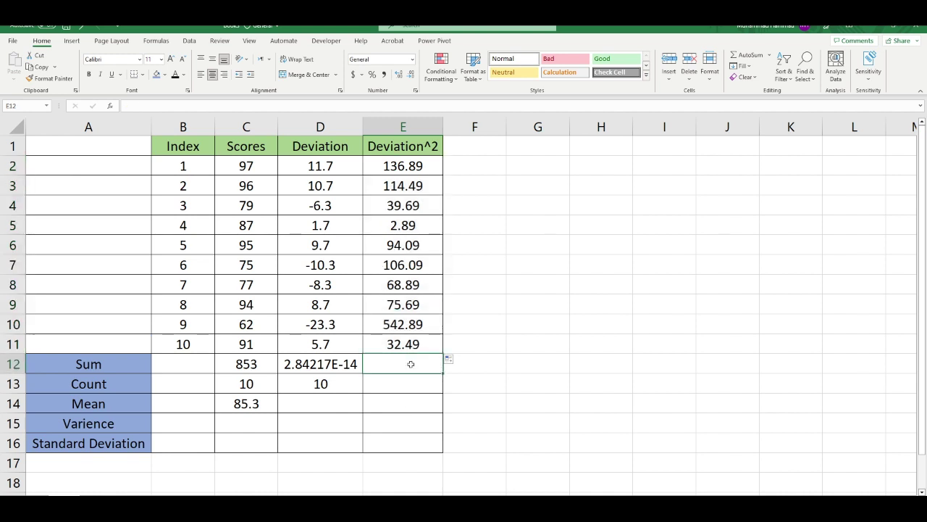
click(338, 367)
drag(363, 374, 429, 370)
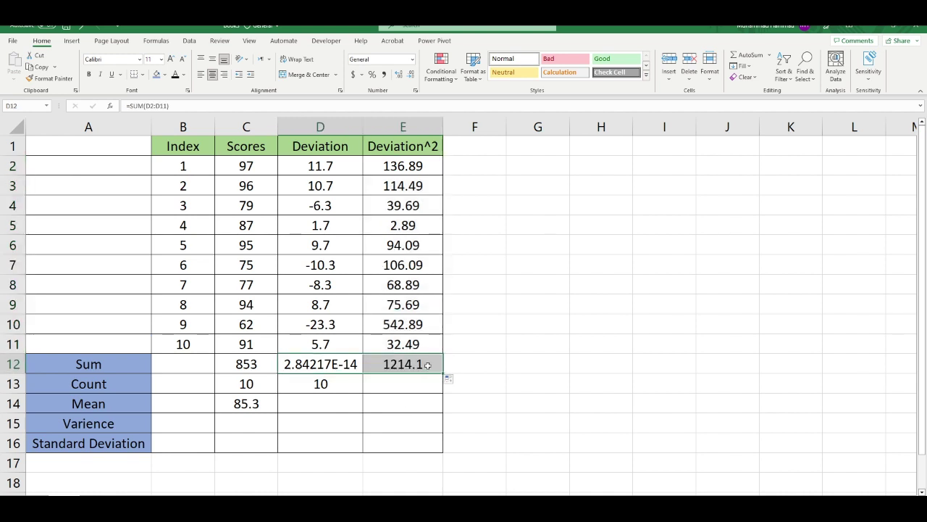
click(427, 366)
key(F2)
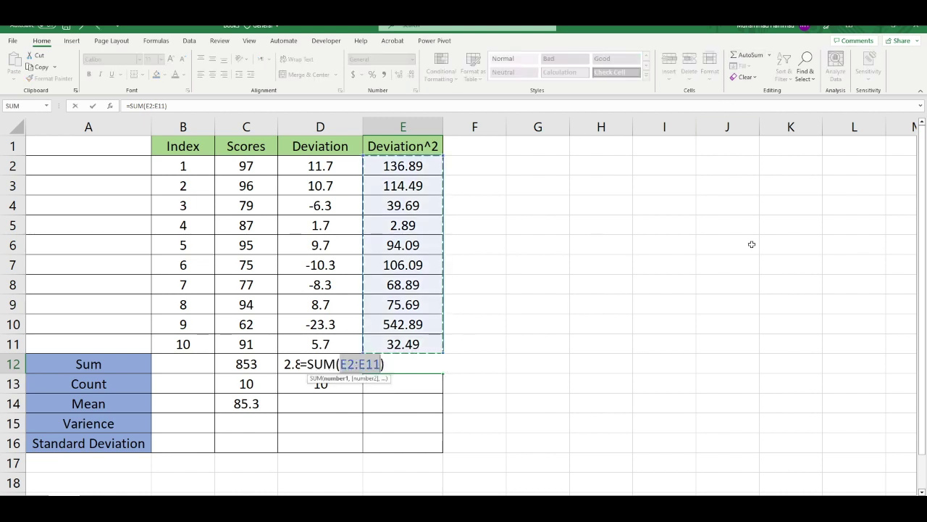
key(Return)
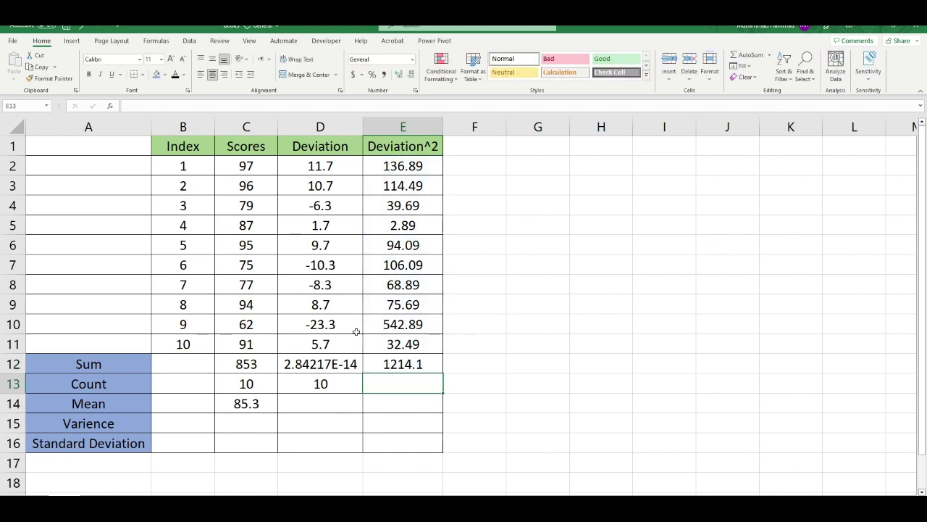
click(333, 379)
drag(365, 393, 414, 386)
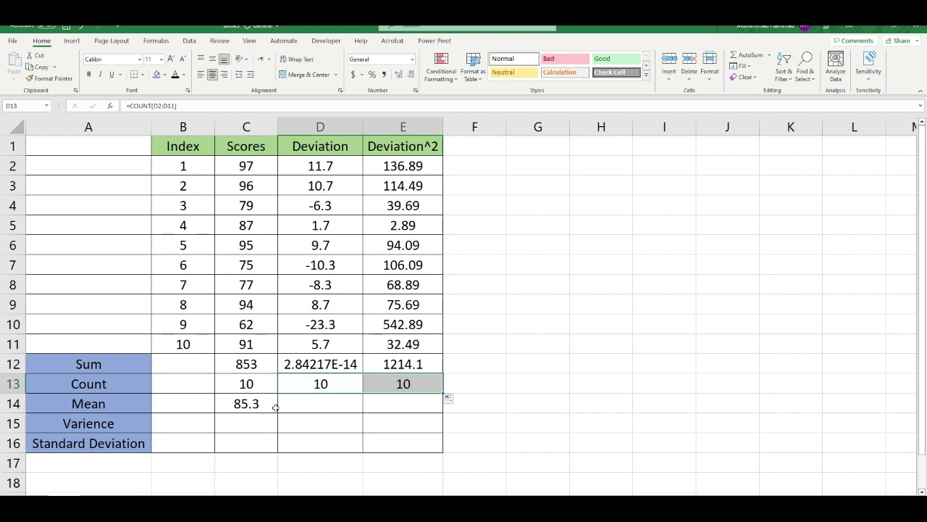
Calculate the variance in cell E15 by dividing the sum of squared deviations by the count minus one, using =E12/(E13-1).
click(410, 421)
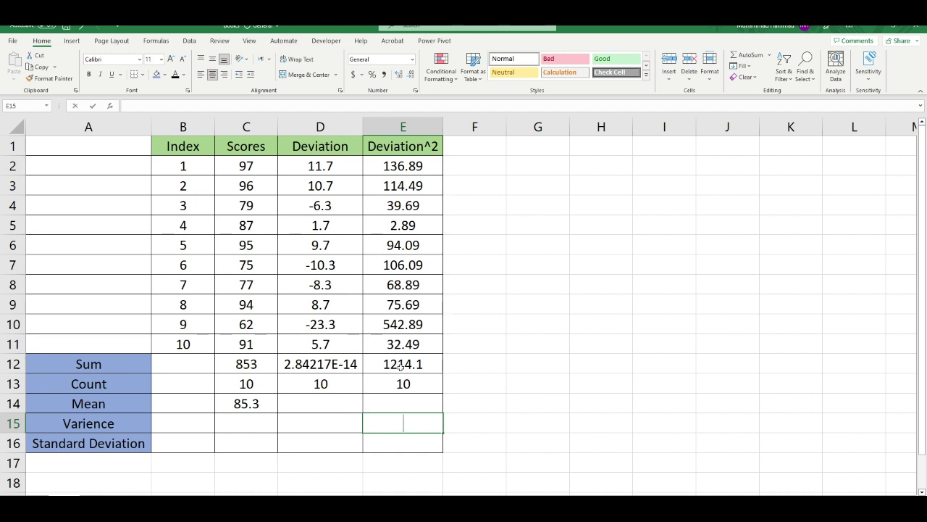
text(=)
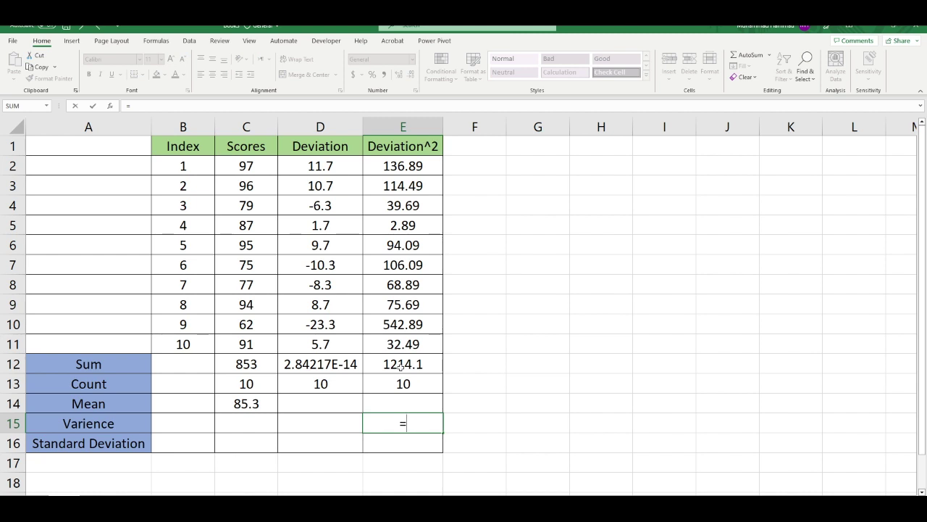
click(400, 367)
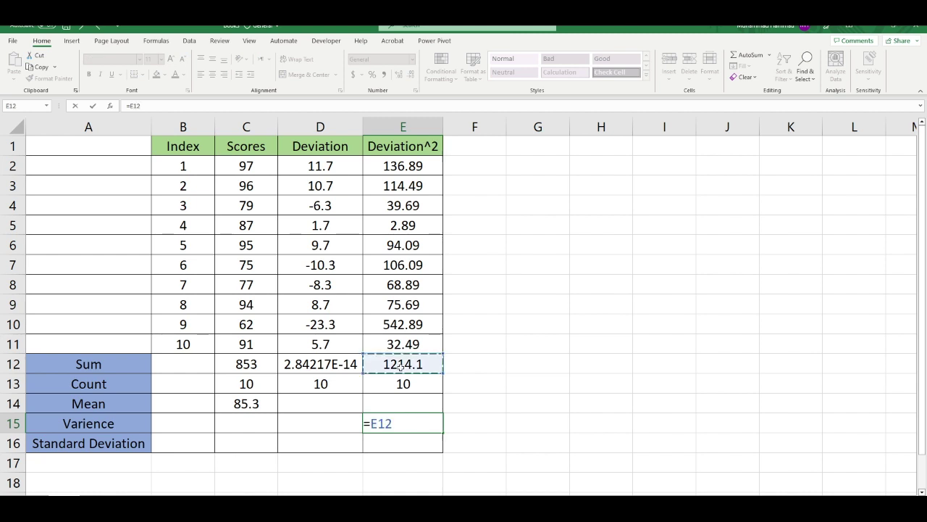
text(/()
click(403, 391)
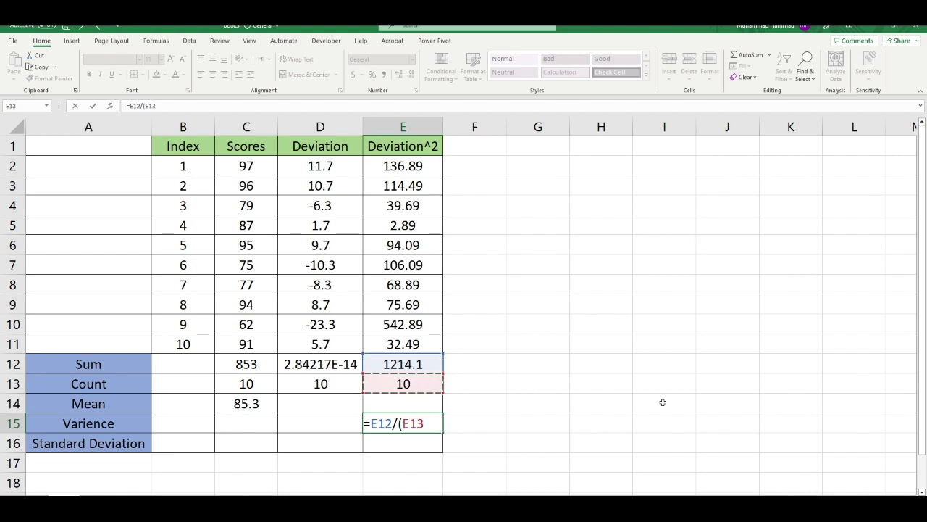
text(-1))
key(Return)
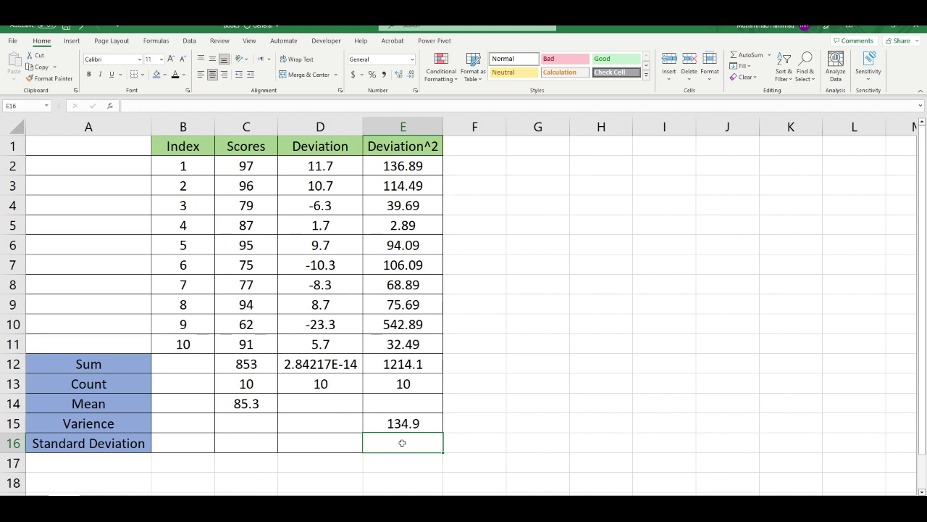
Calculate the standard deviation in cell E16 as the square root of the variance with =E15^0.5.
text(=)
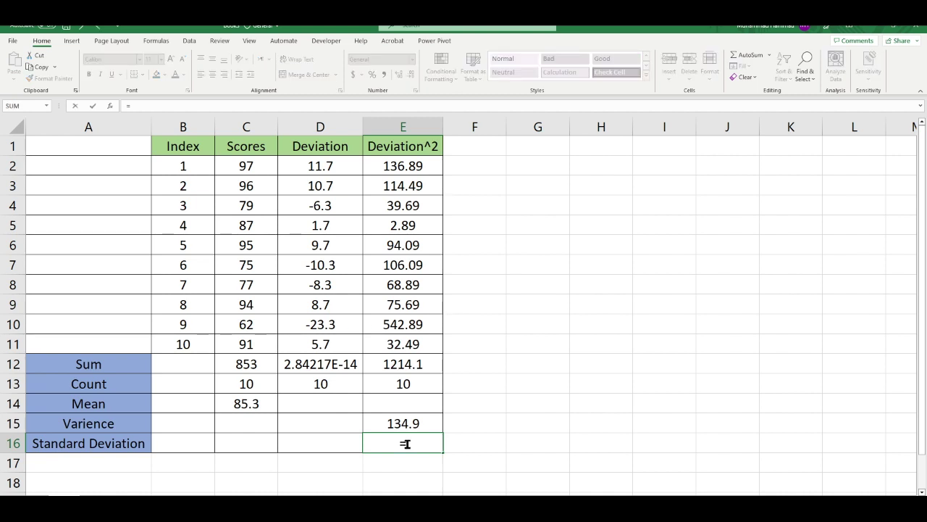
key(Up)
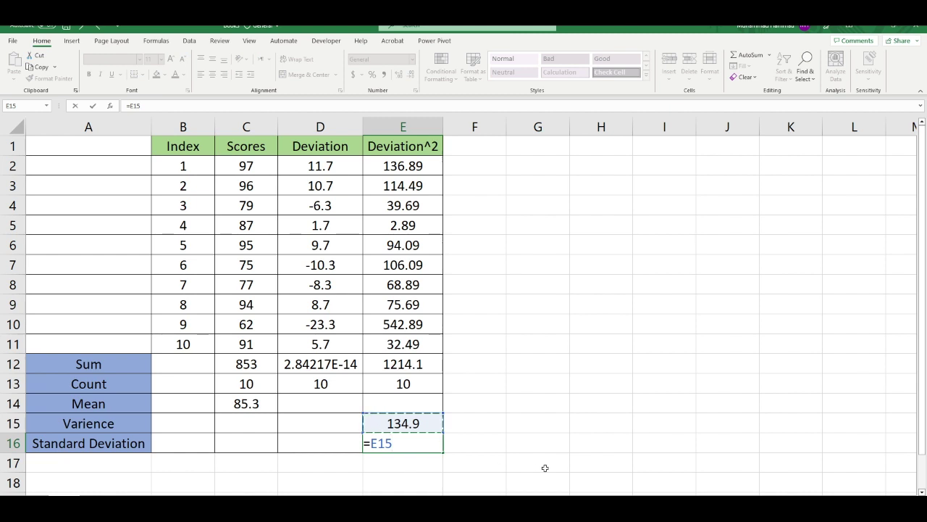
text(^0.5)
key(Return)
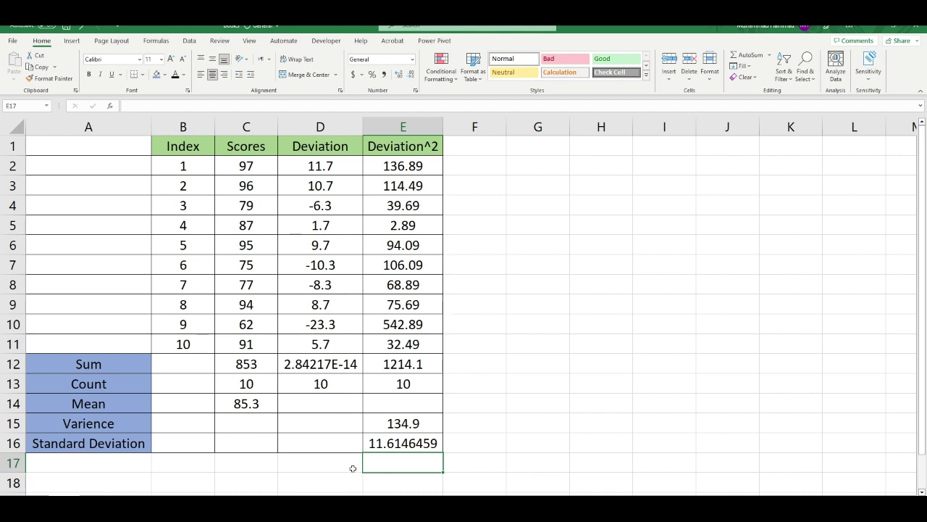
click(400, 446)
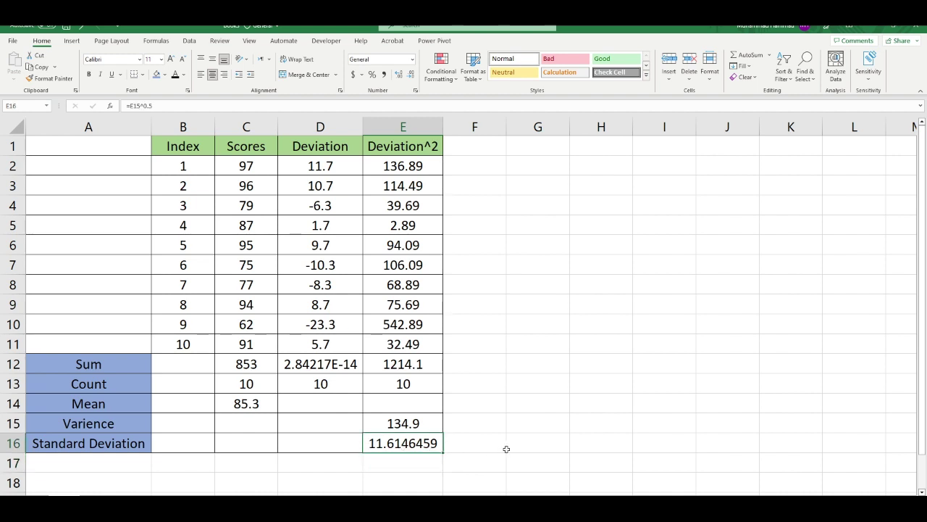